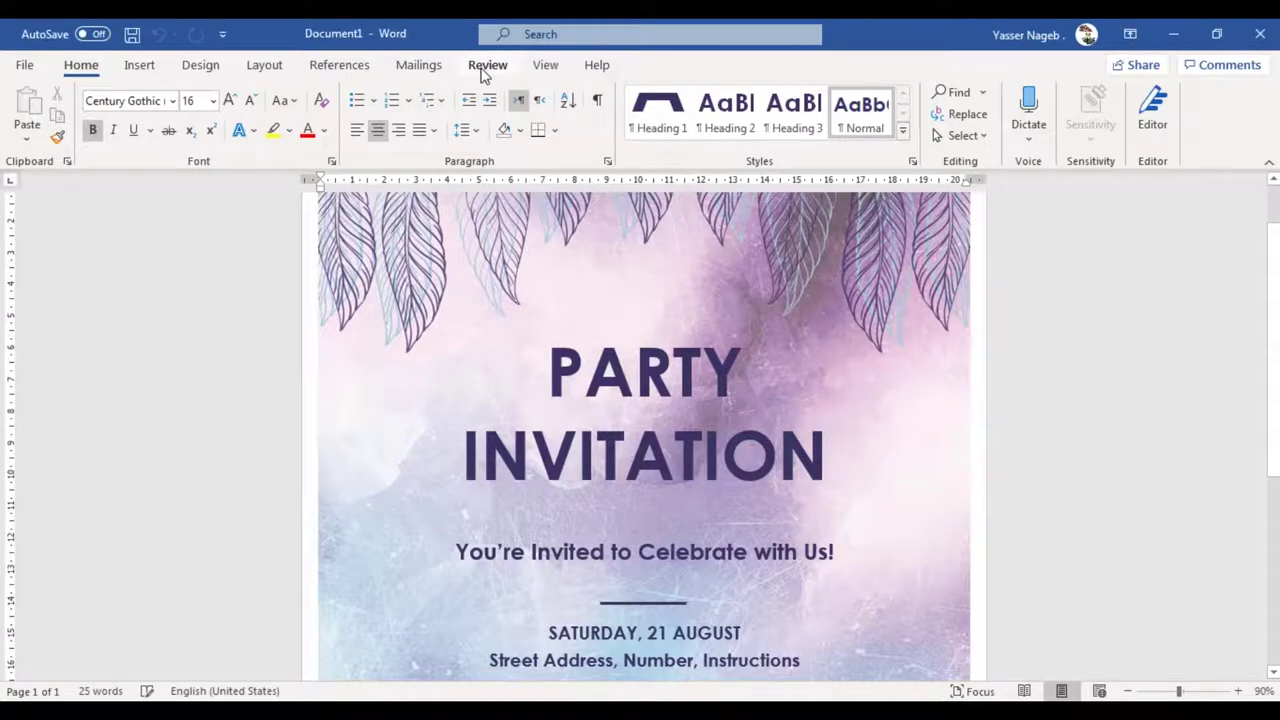
- On the Review tab, select the PARTY INVITATION title and show the Translate options
{"action": "left_click", "coordinate": [484, 74]}
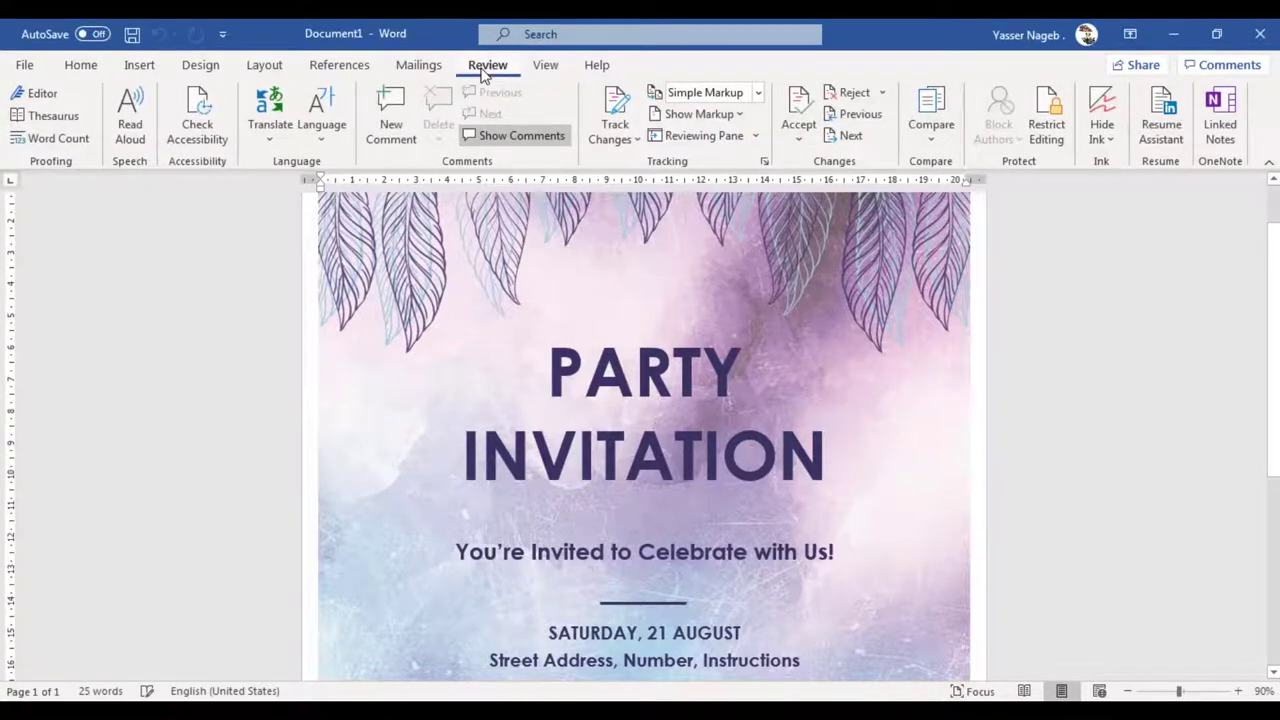
{"action": "left_click", "coordinate": [270, 139]}
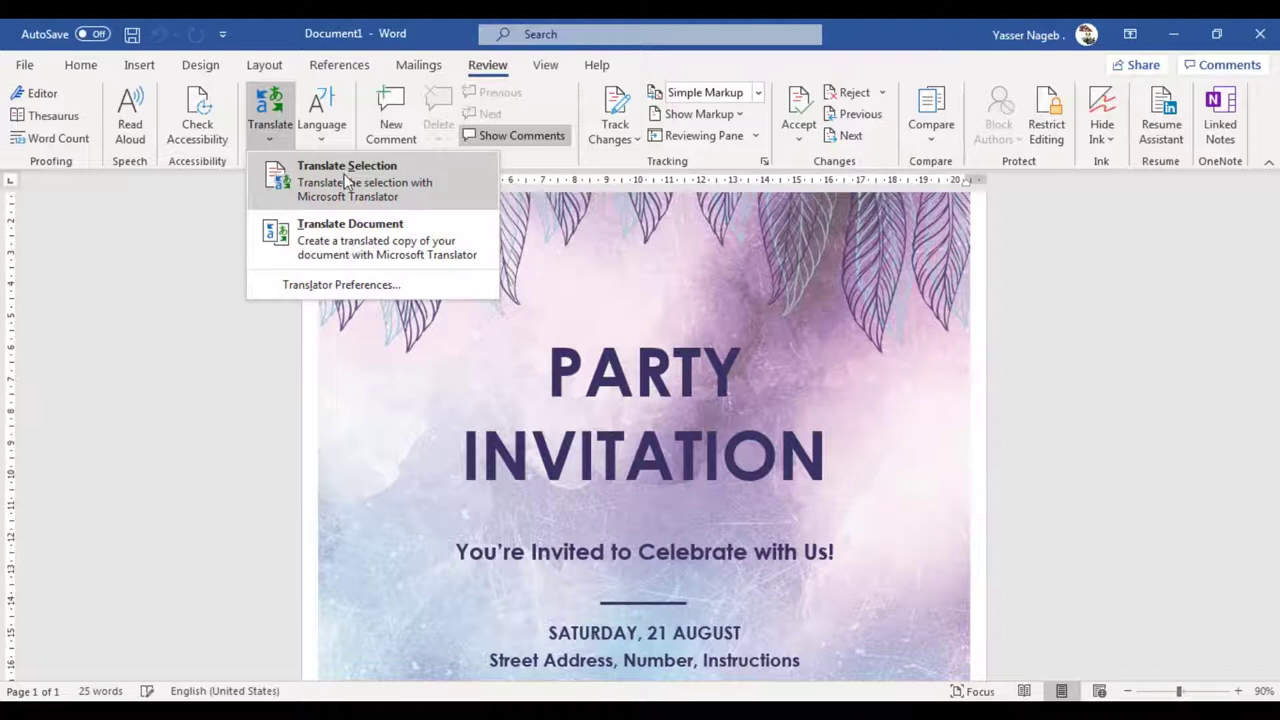
{"action": "left_click", "coordinate": [560, 418]}
{"action": "left_click_drag", "start_coordinate": [560, 418], "coordinate": [565, 366]}
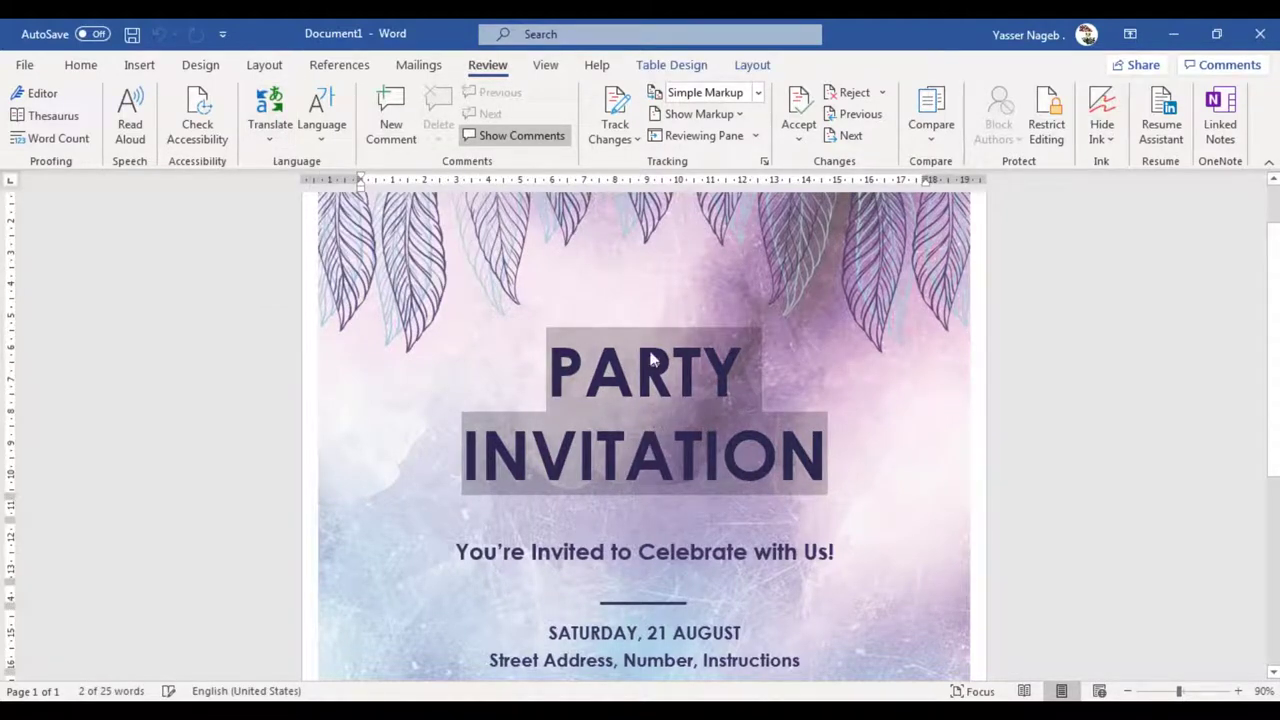
{"action": "left_click", "coordinate": [258, 148]}
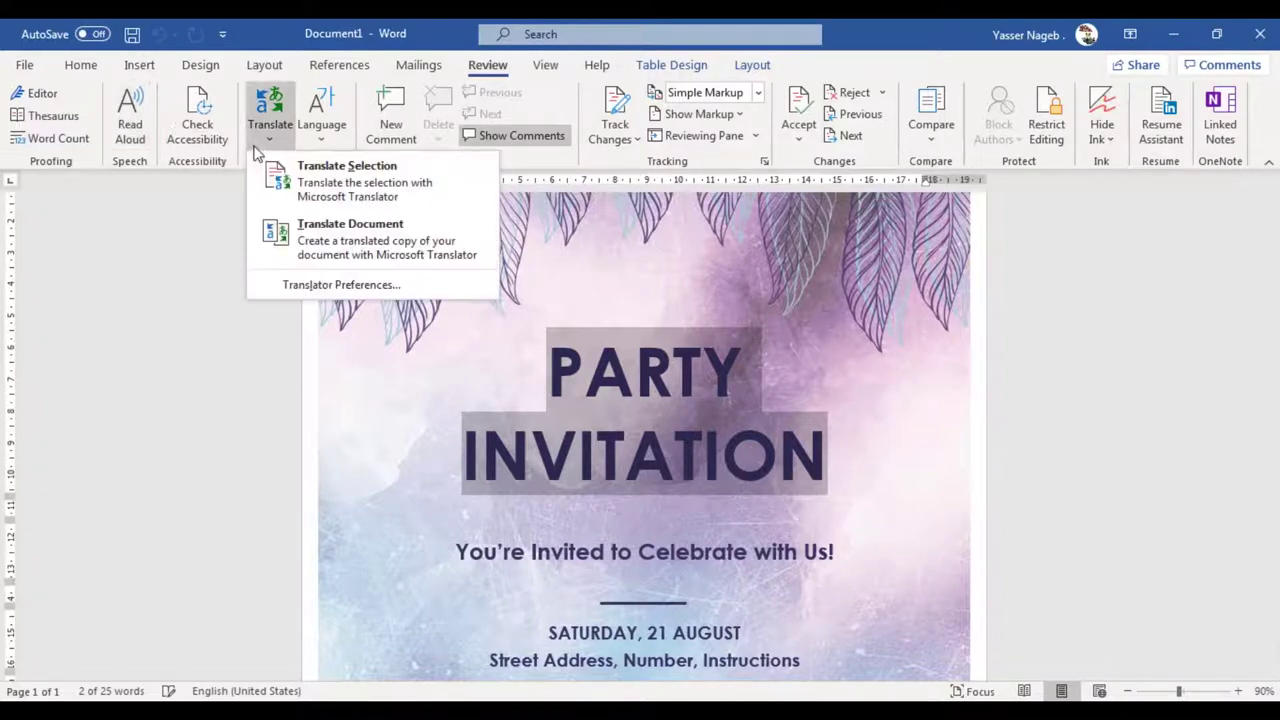
- Translate the selected PARTY INVITATION title from English into Arabic and view alternative translations of 'invitation'
{"action": "left_click", "coordinate": [304, 182]}
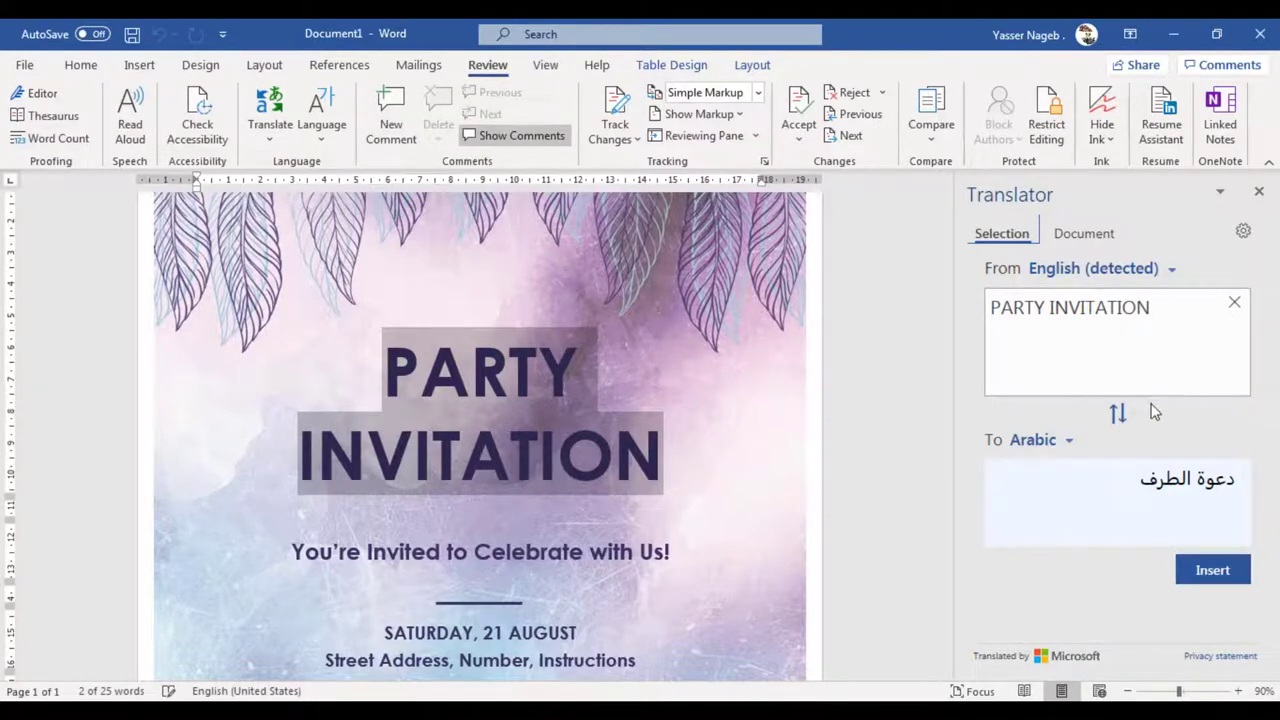
{"action": "left_click", "coordinate": [1068, 446]}
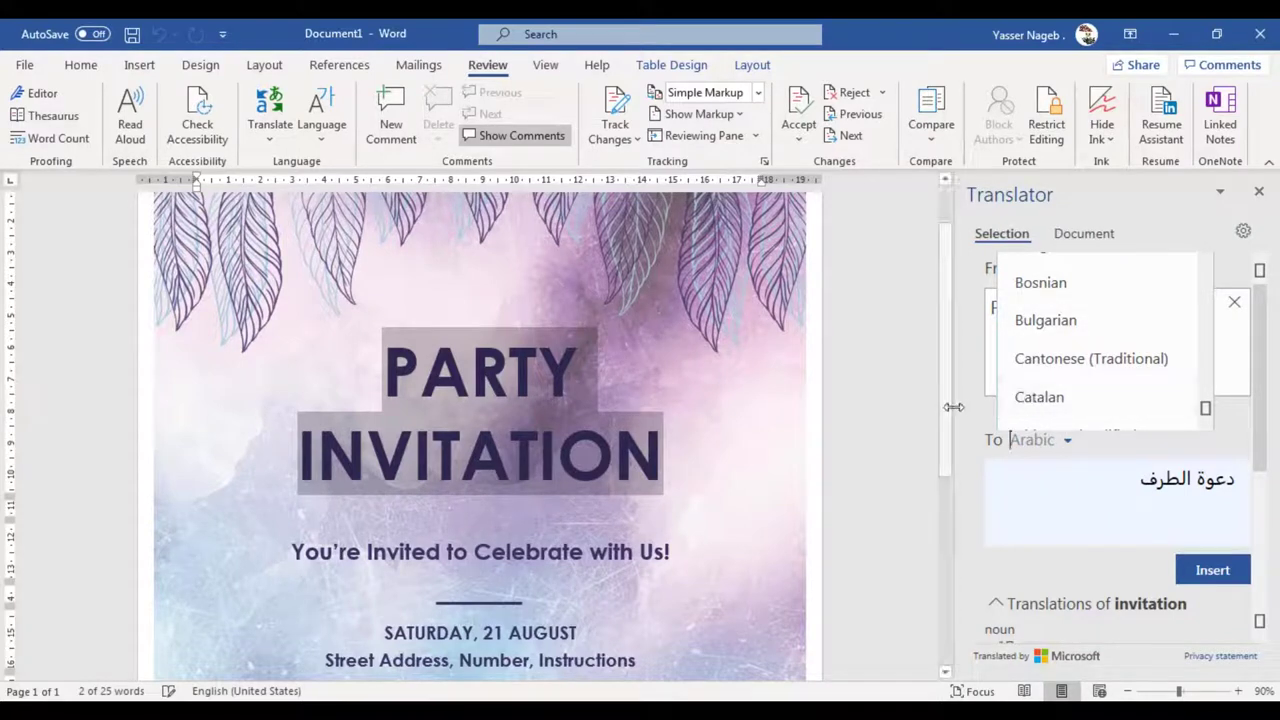
{"action": "left_click", "coordinate": [991, 362]}
{"action": "left_click", "coordinate": [1118, 414]}
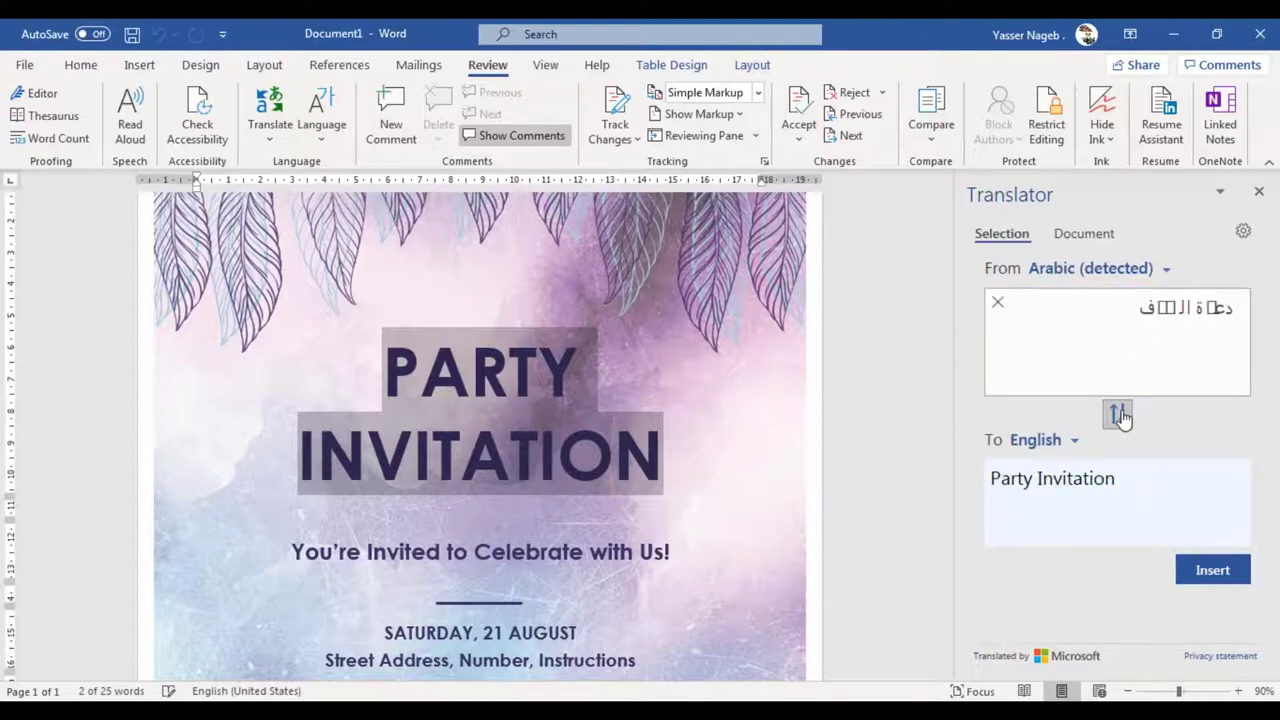
{"action": "left_click", "coordinate": [1118, 414]}
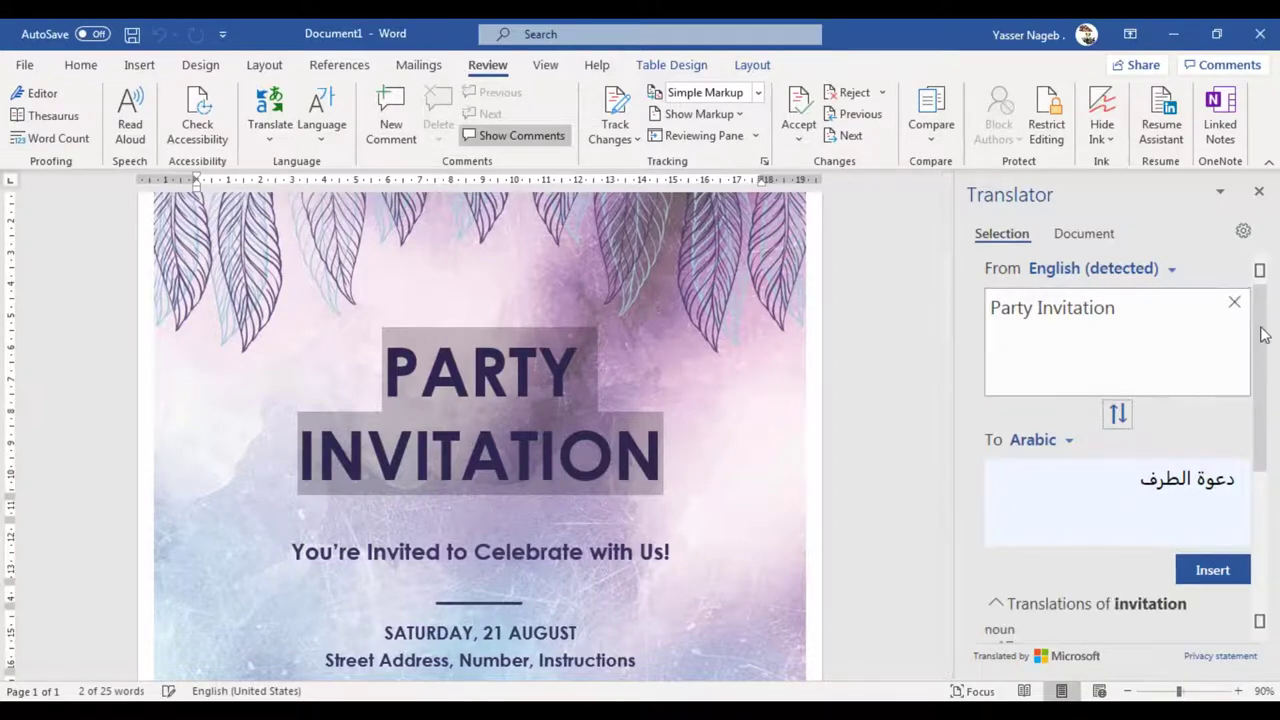
{"action": "left_click_drag", "start_coordinate": [1264, 335], "coordinate": [1270, 455]}
{"action": "scroll", "coordinate": [1268, 456], "scroll_direction": "down", "scroll_amount": 1}
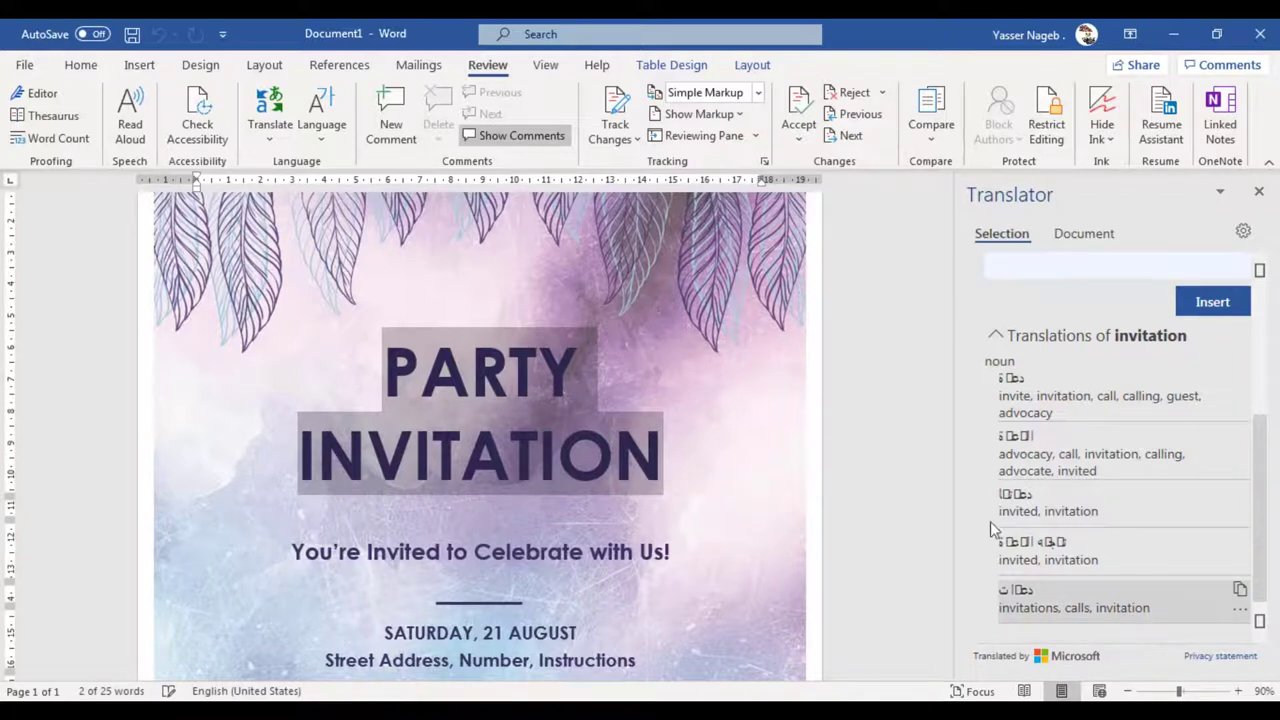
- Translate the whole flyer document from English to Arabic into a new copy
{"action": "left_click", "coordinate": [1086, 237]}
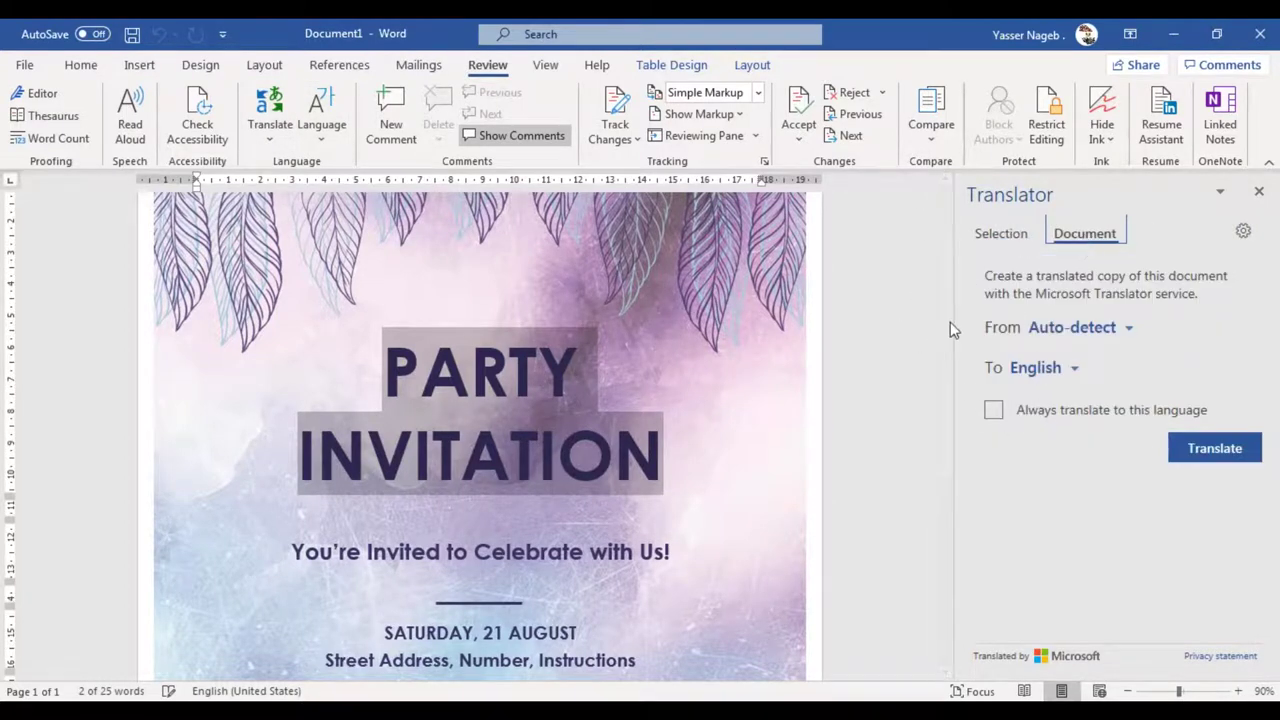
{"action": "left_click", "coordinate": [1126, 332]}
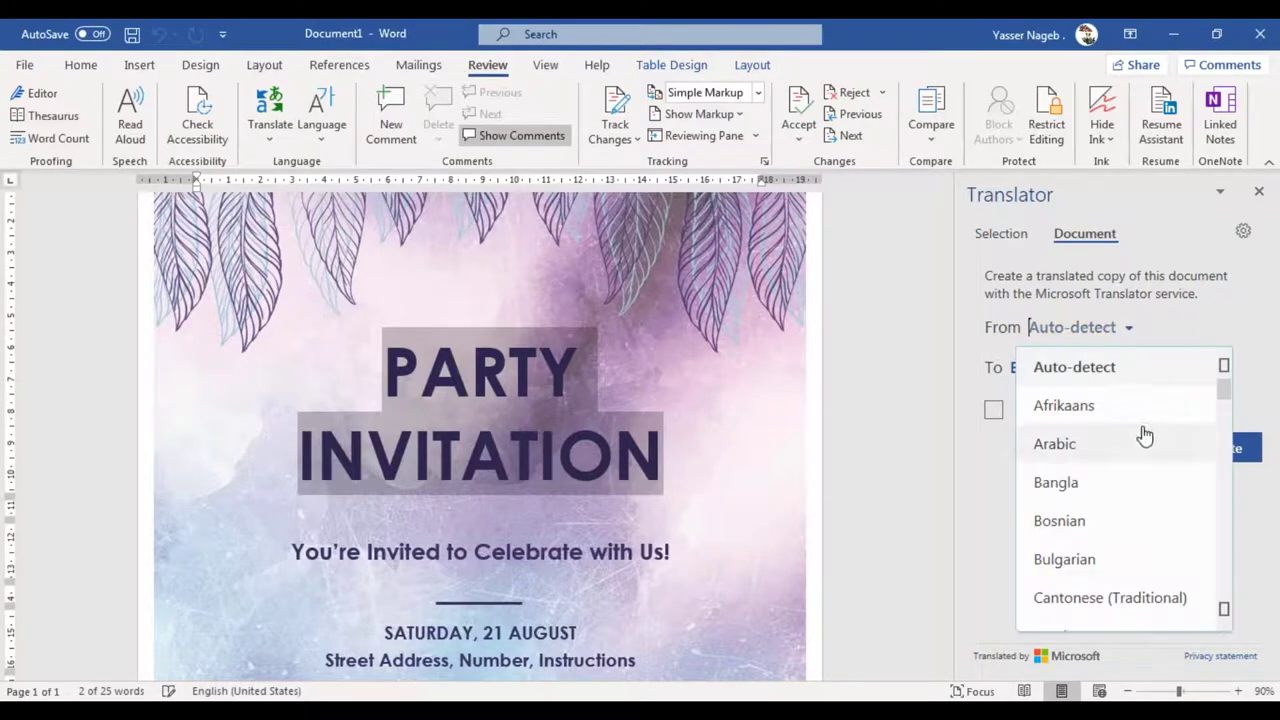
{"action": "type", "text": "e"}
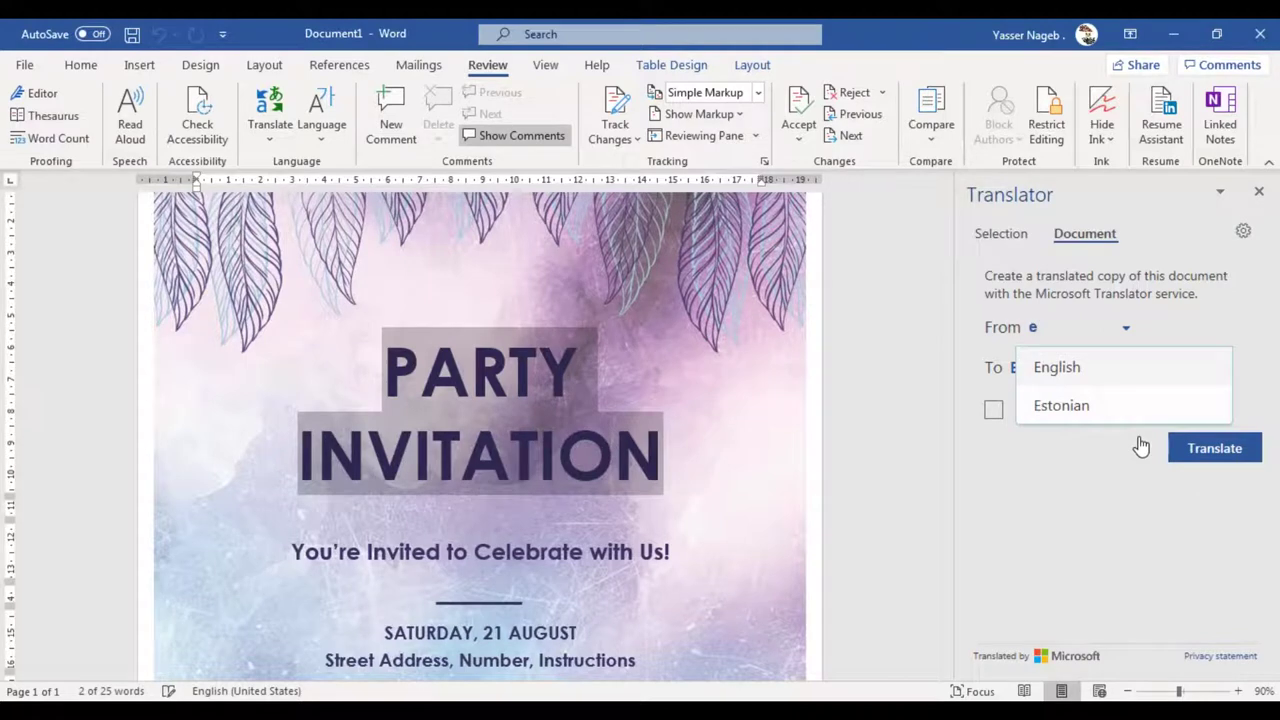
{"action": "left_click", "coordinate": [1080, 370]}
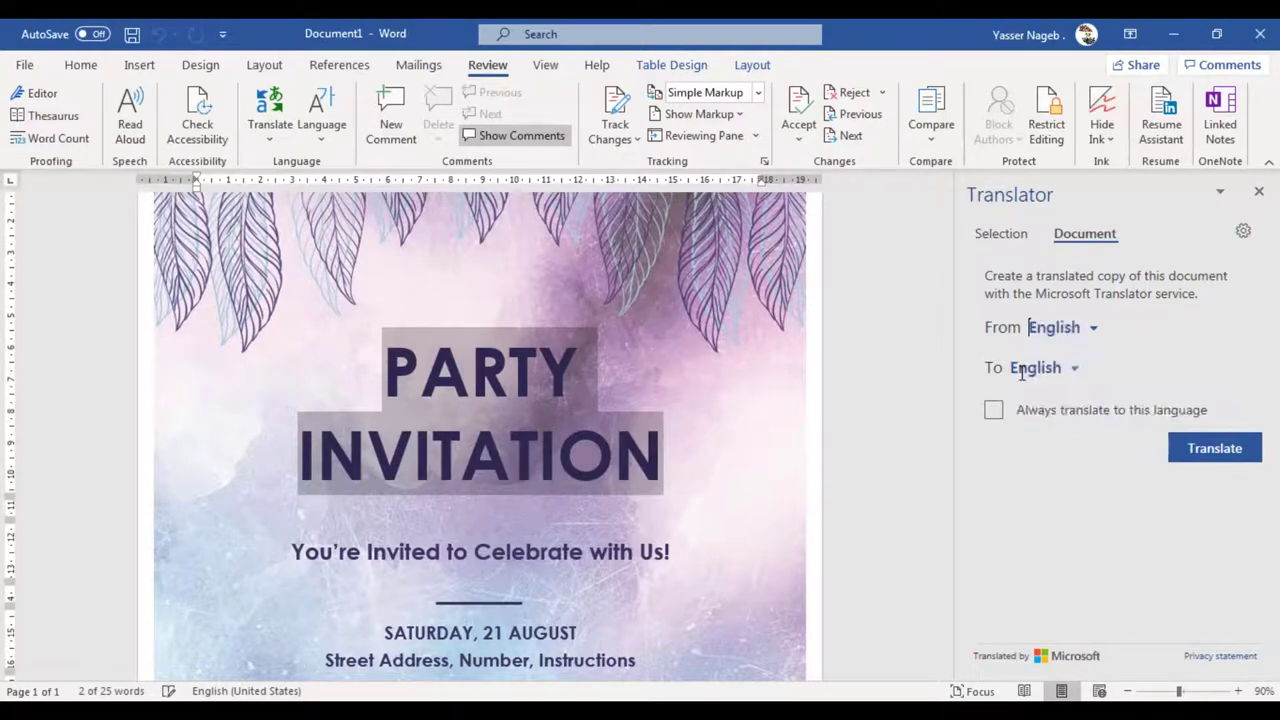
{"action": "left_click", "coordinate": [1121, 377]}
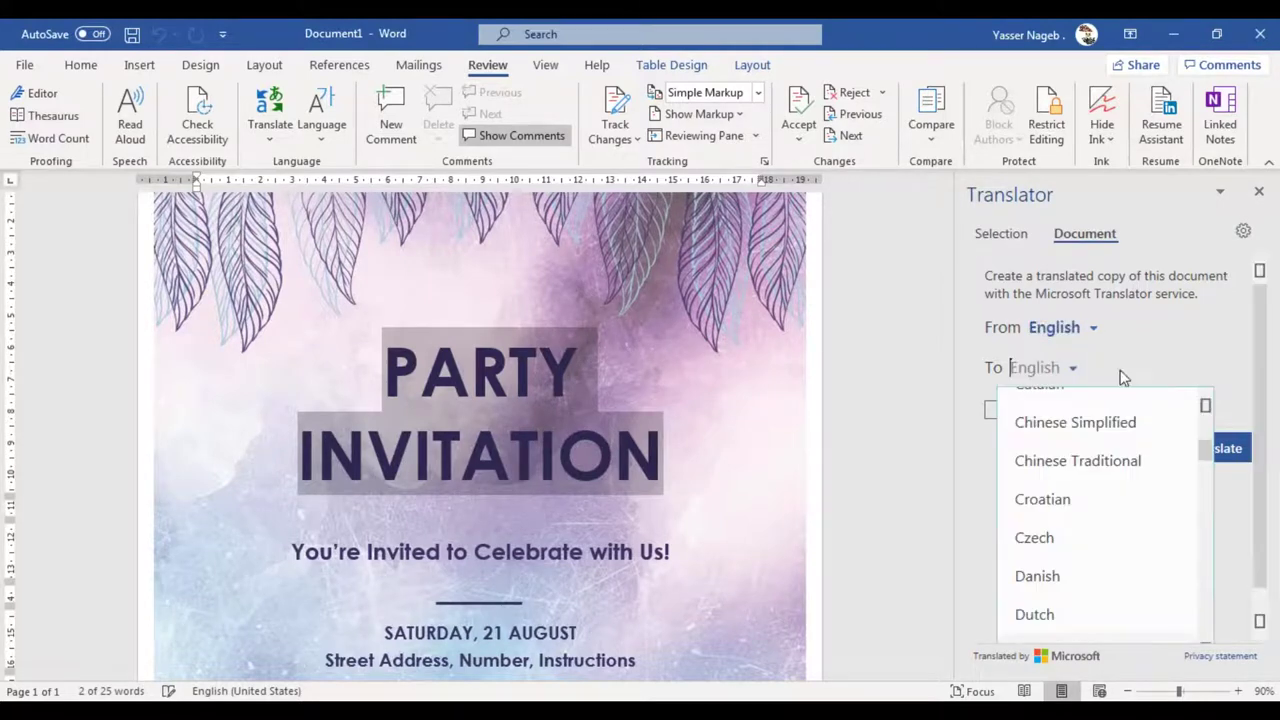
{"action": "type", "text": "a"}
{"action": "left_click", "coordinate": [1085, 449]}
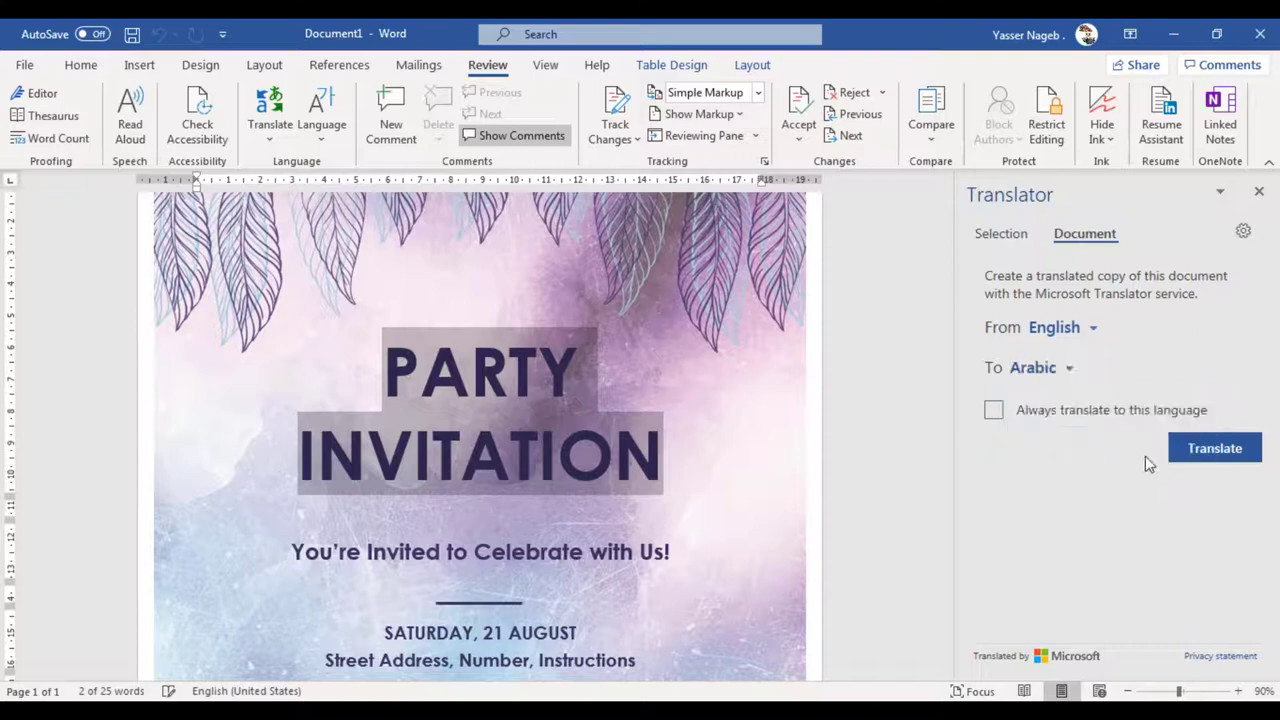
{"action": "left_click", "coordinate": [1233, 457]}
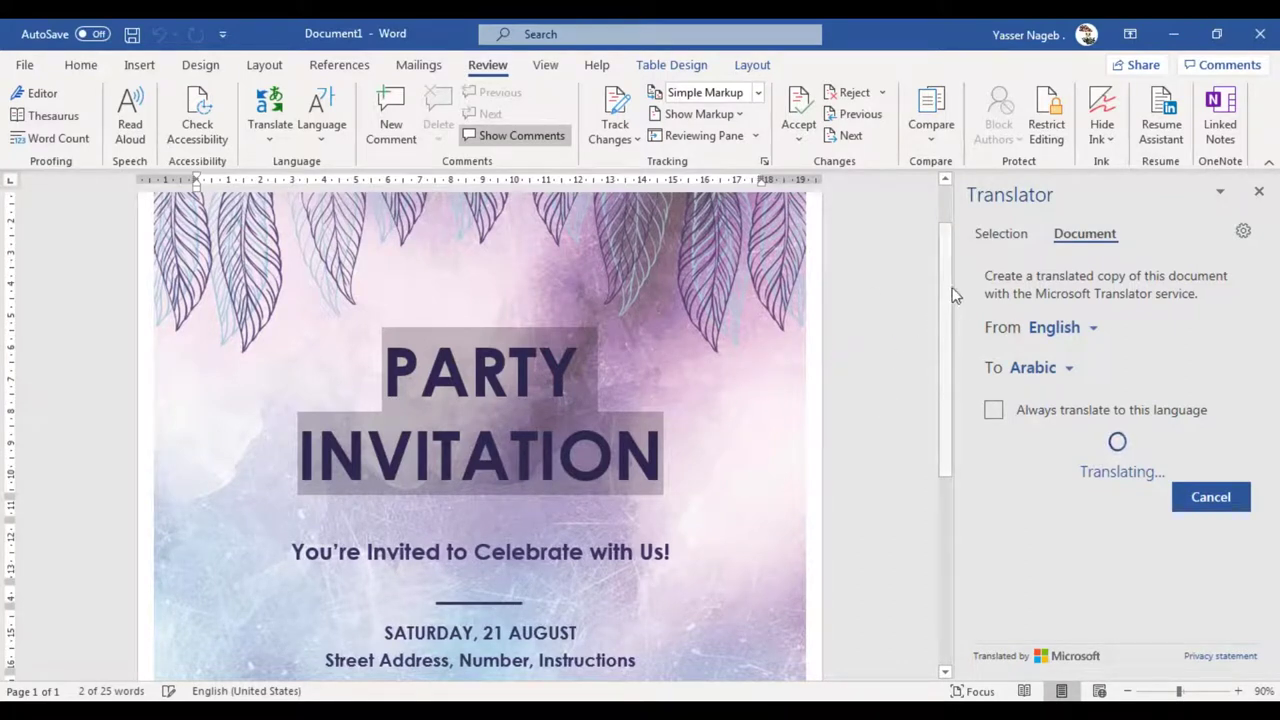
{"action": "mouse_move", "coordinate": [952, 295]}
{"action": "left_mouse_down"}
{"action": "mouse_move", "coordinate": [952, 472]}
{"action": "mouse_move", "coordinate": [955, 350]}
{"action": "left_mouse_up"}
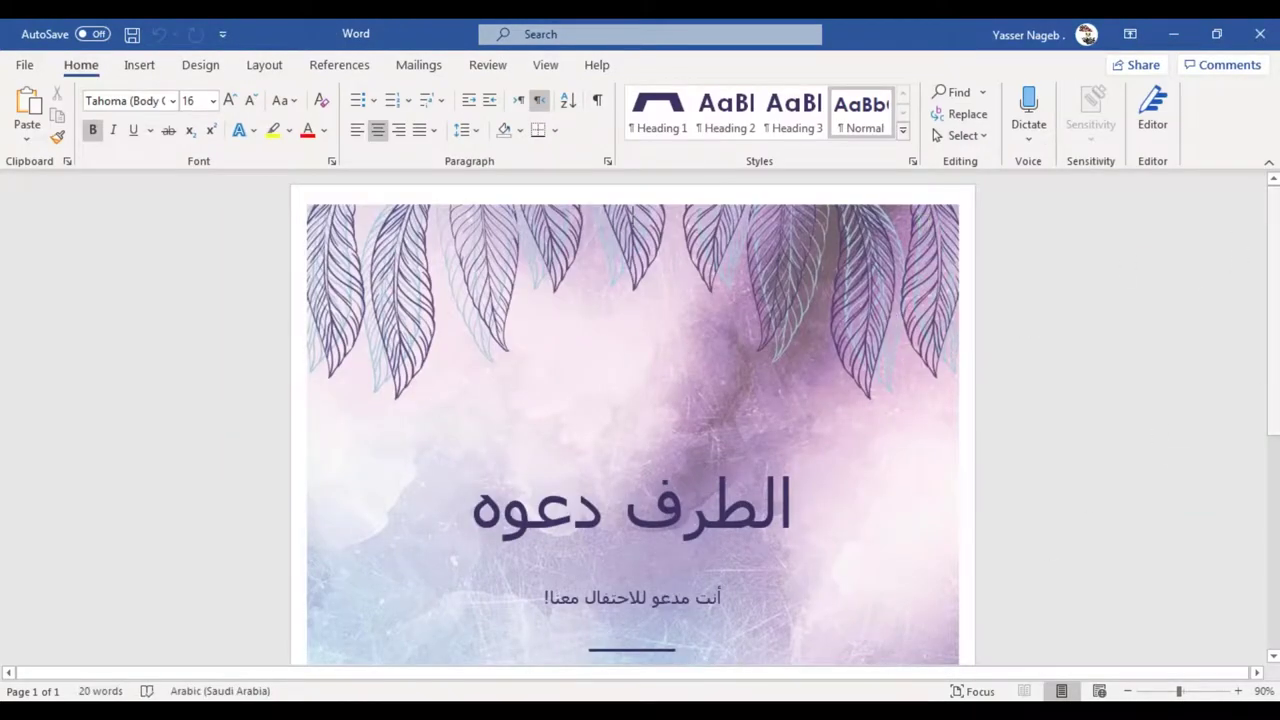
{"action": "scroll", "coordinate": [632, 417], "scroll_direction": "down", "scroll_amount": 3}
{"action": "scroll", "coordinate": [1034, 334], "scroll_direction": "down", "scroll_amount": 2}
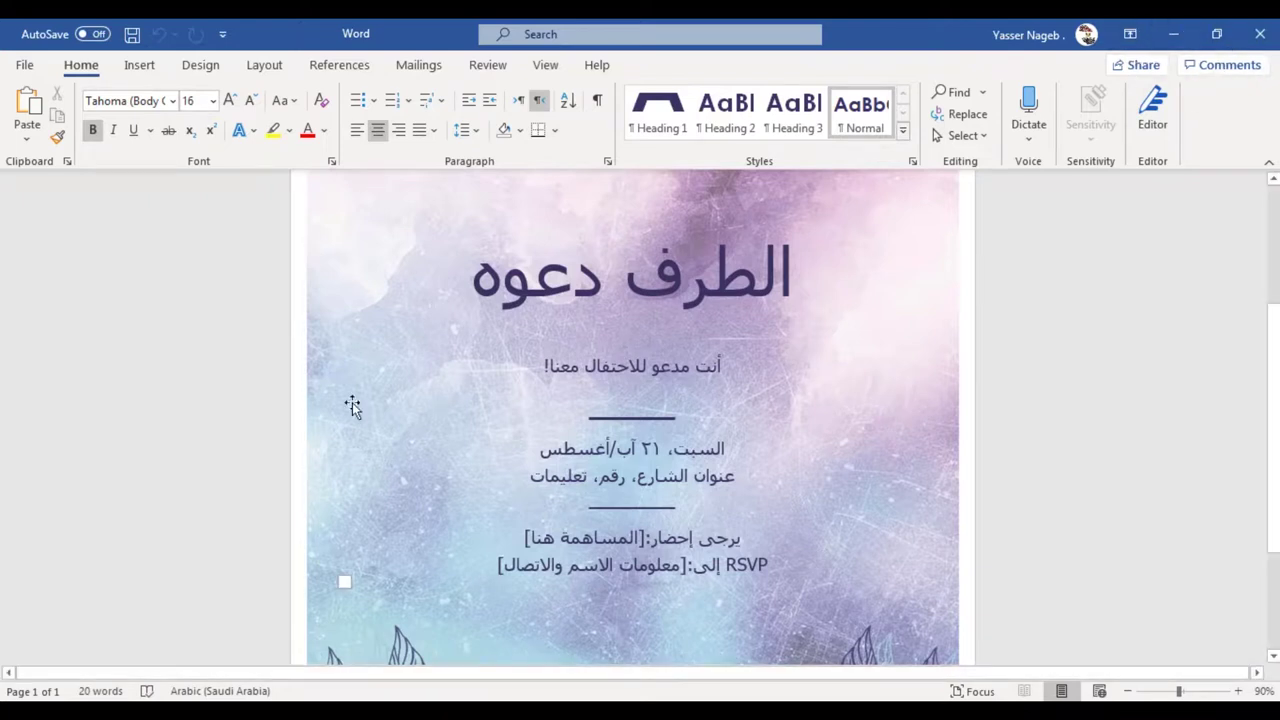
{"action": "scroll", "coordinate": [397, 517], "scroll_direction": "up", "scroll_amount": 5}
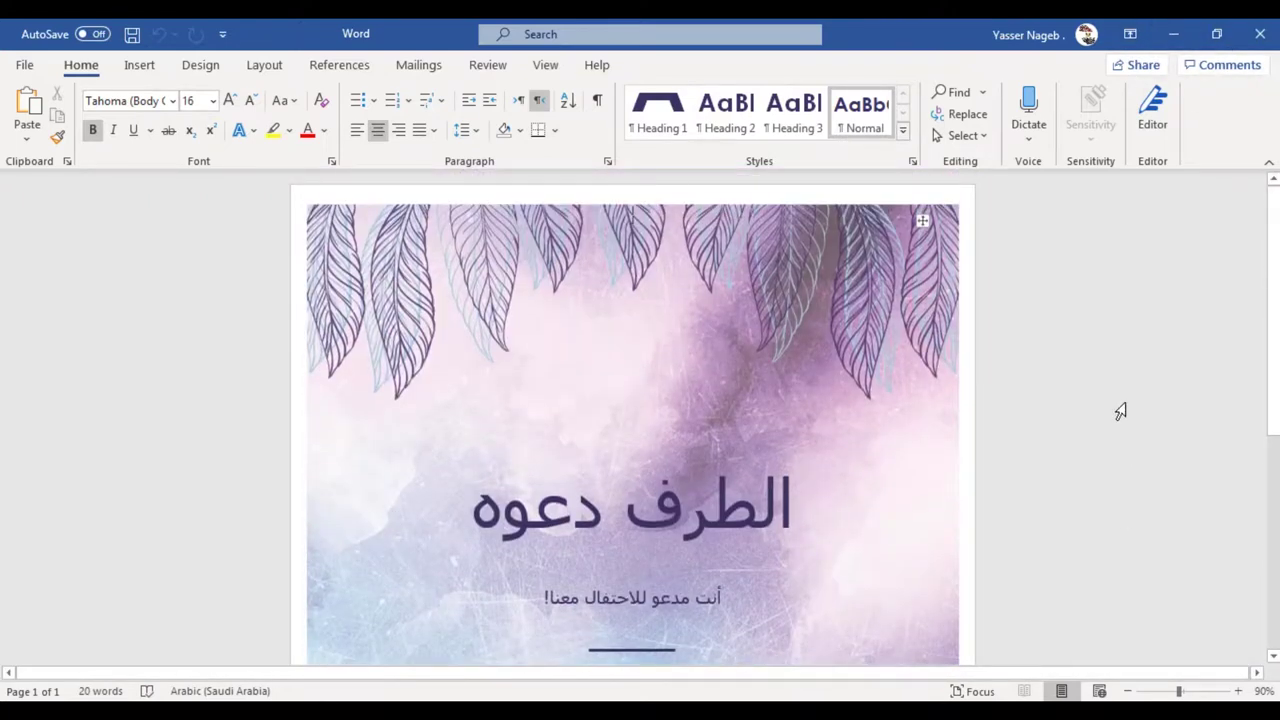